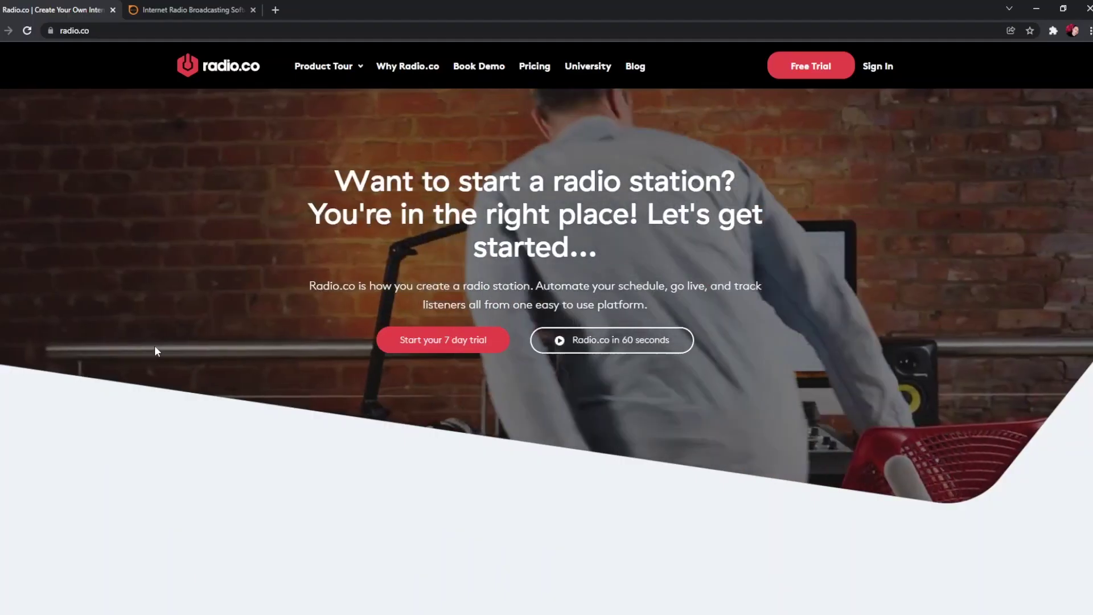
- On spacial.com, go through What We Do and SAM Broadcaster PRO's More Info to the 14-day free trial
{"action": "left_click", "coordinate": [195, 7]}
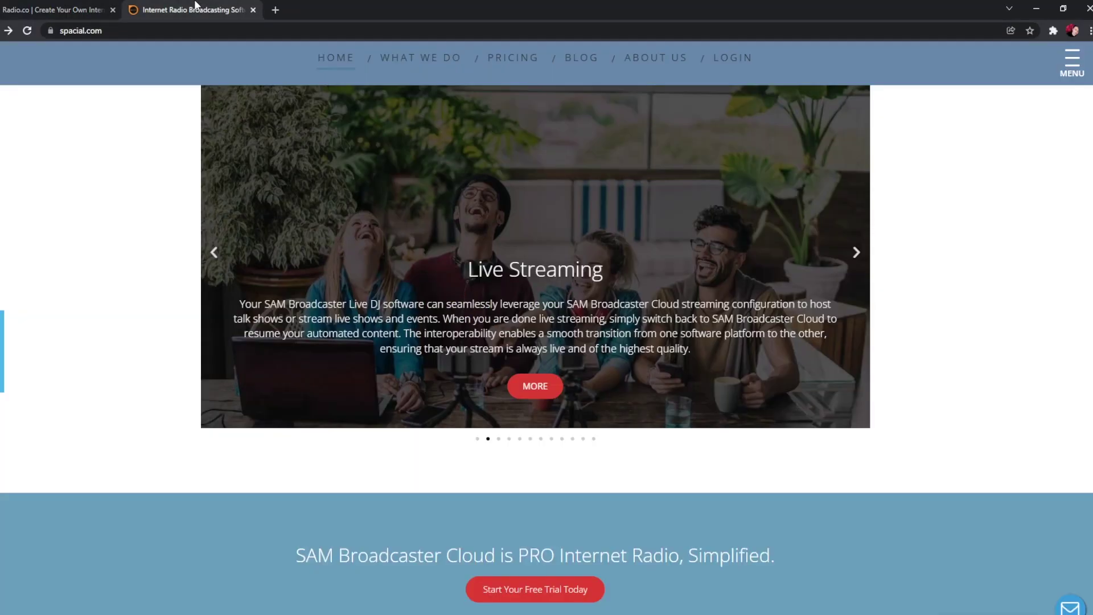
{"action": "left_click", "coordinate": [97, 6]}
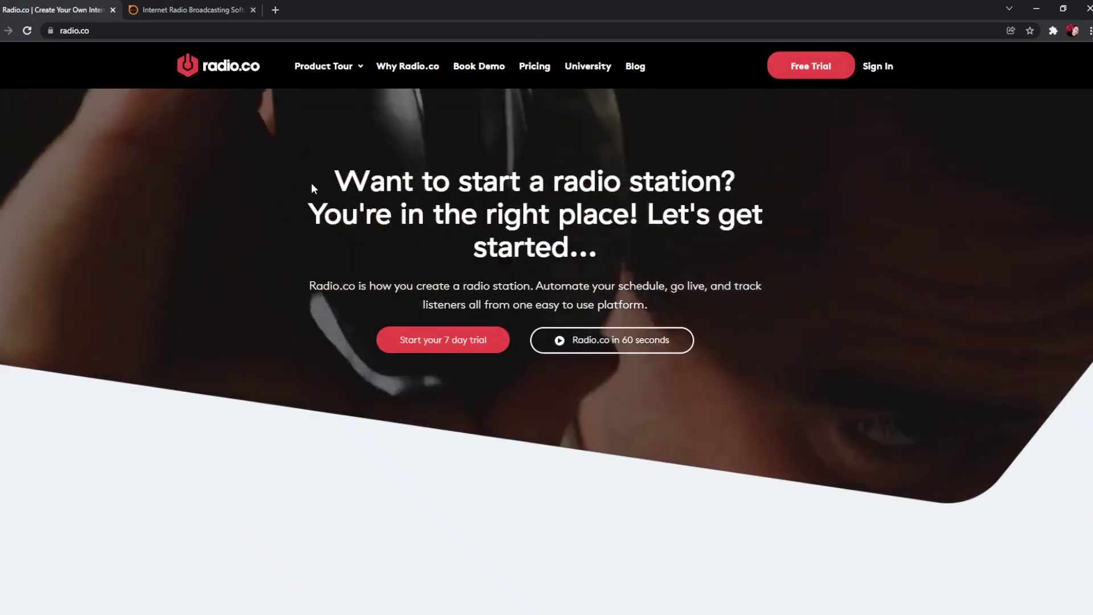
{"action": "left_click", "coordinate": [164, 7]}
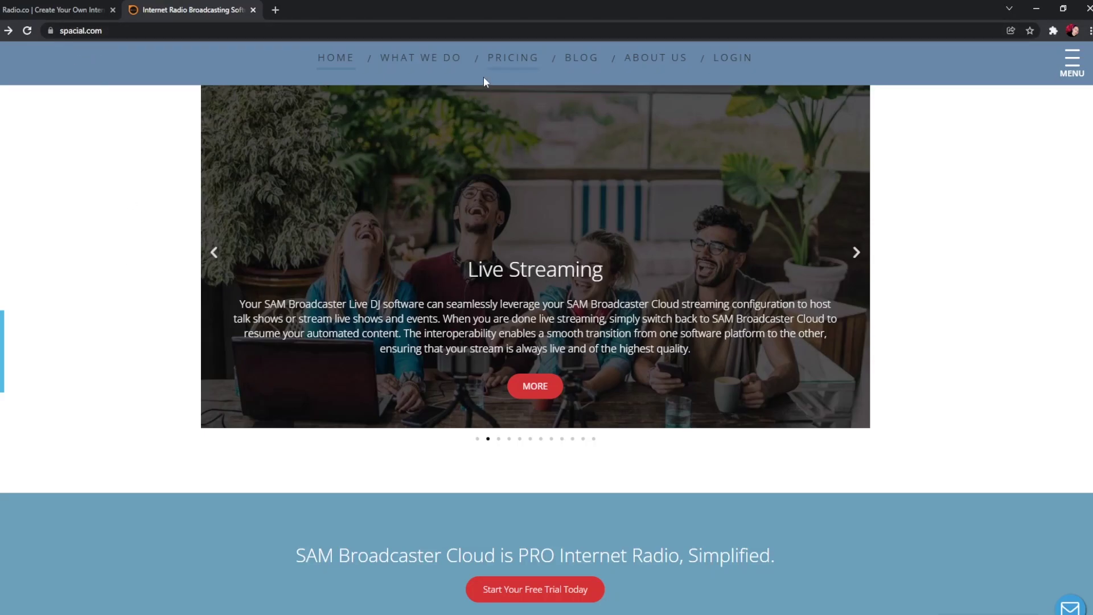
{"action": "left_click", "coordinate": [433, 63]}
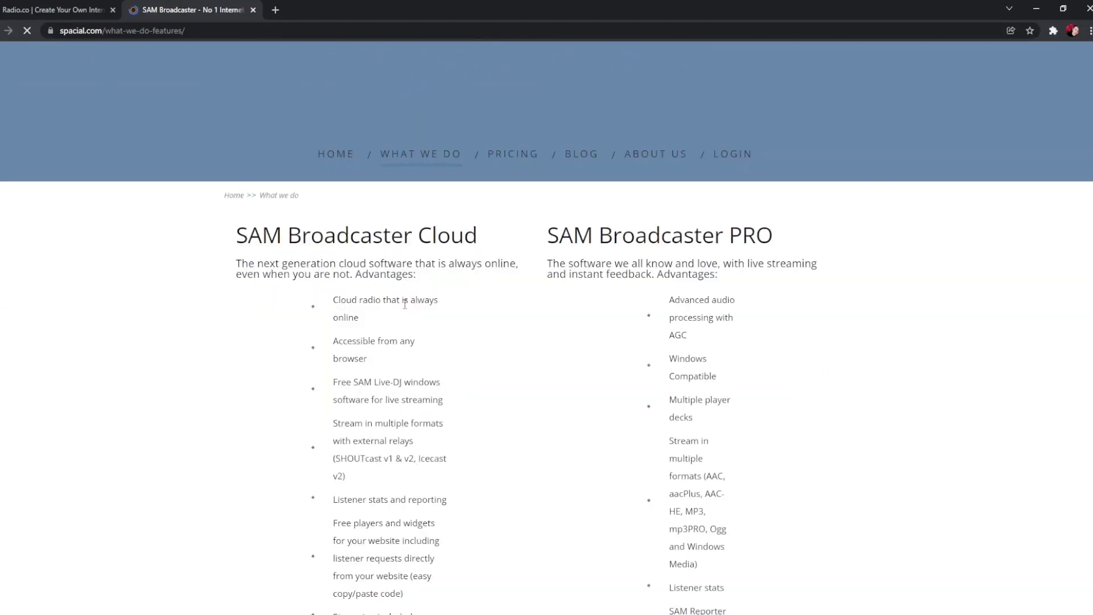
{"action": "scroll", "coordinate": [570, 273], "scroll_direction": "down", "scroll_amount": 5}
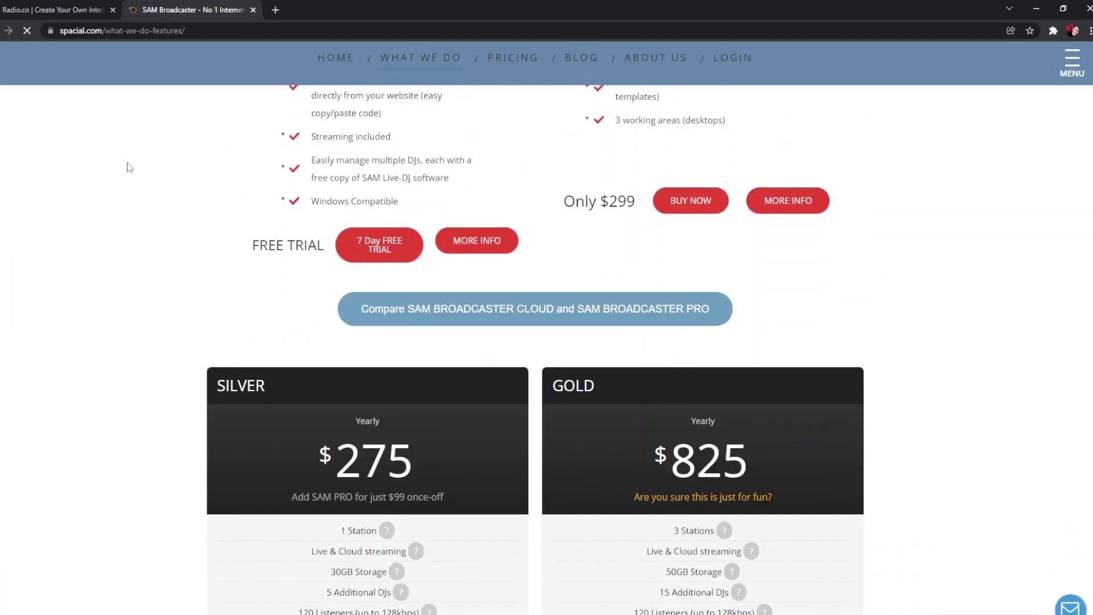
{"action": "scroll", "coordinate": [161, 182], "scroll_direction": "down", "scroll_amount": 5}
{"action": "scroll", "coordinate": [224, 234], "scroll_direction": "up", "scroll_amount": 10}
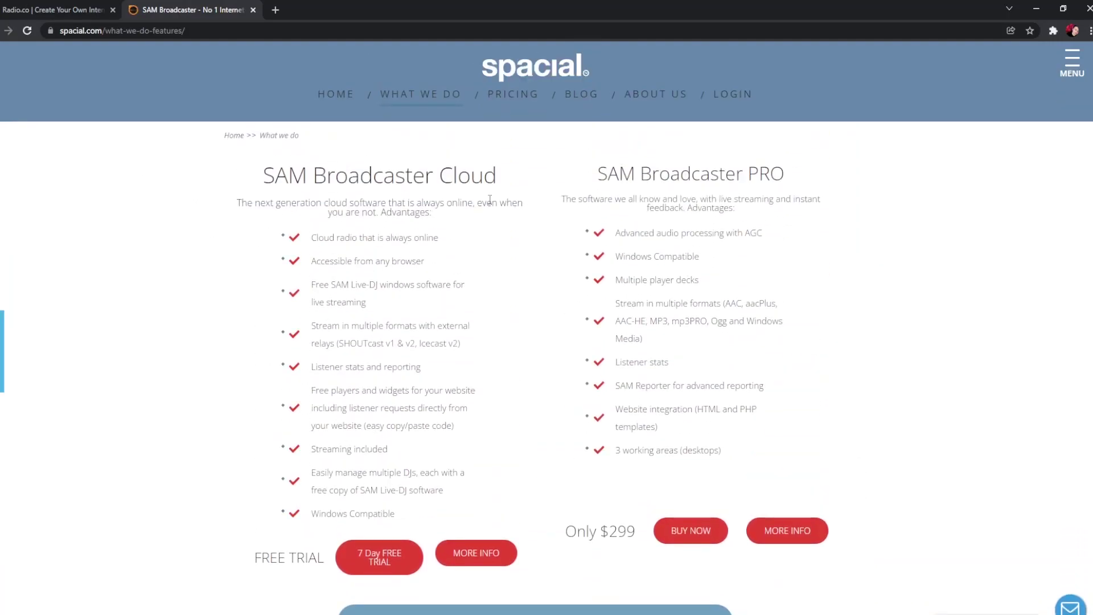
{"action": "left_click", "coordinate": [781, 533]}
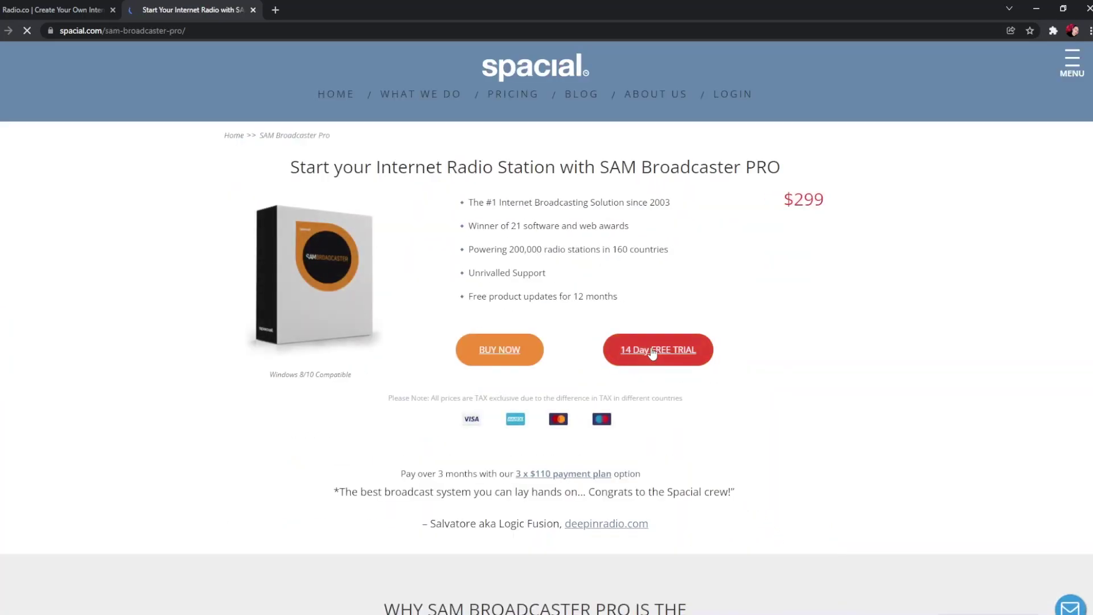
{"action": "left_click", "coordinate": [653, 351]}
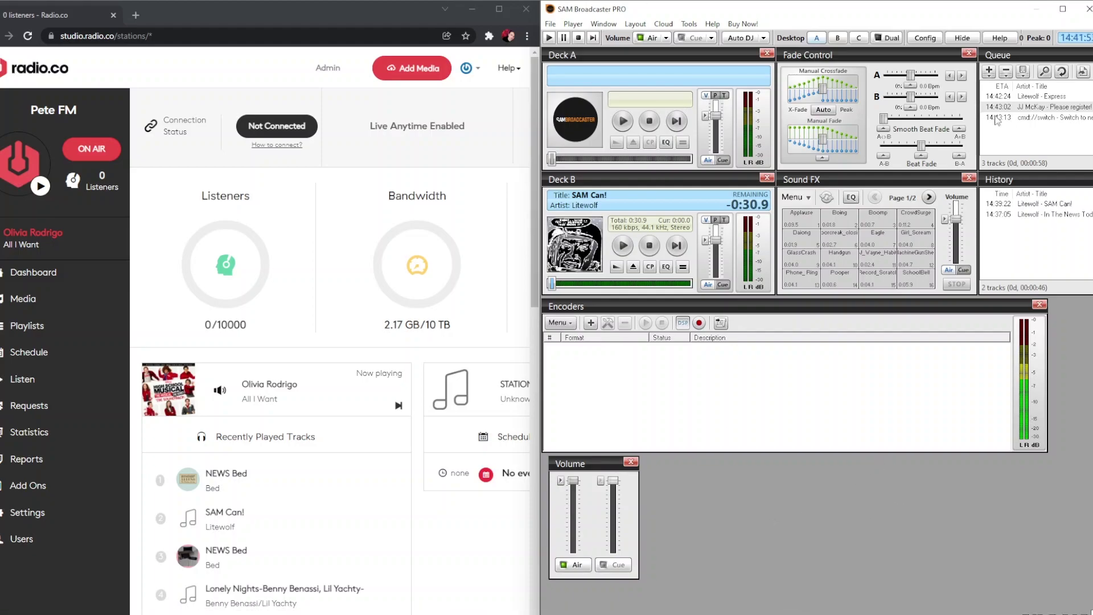
- Check Encoders in the Window menu so the empty Encoders panel is displayed
{"action": "left_click", "coordinate": [603, 24]}
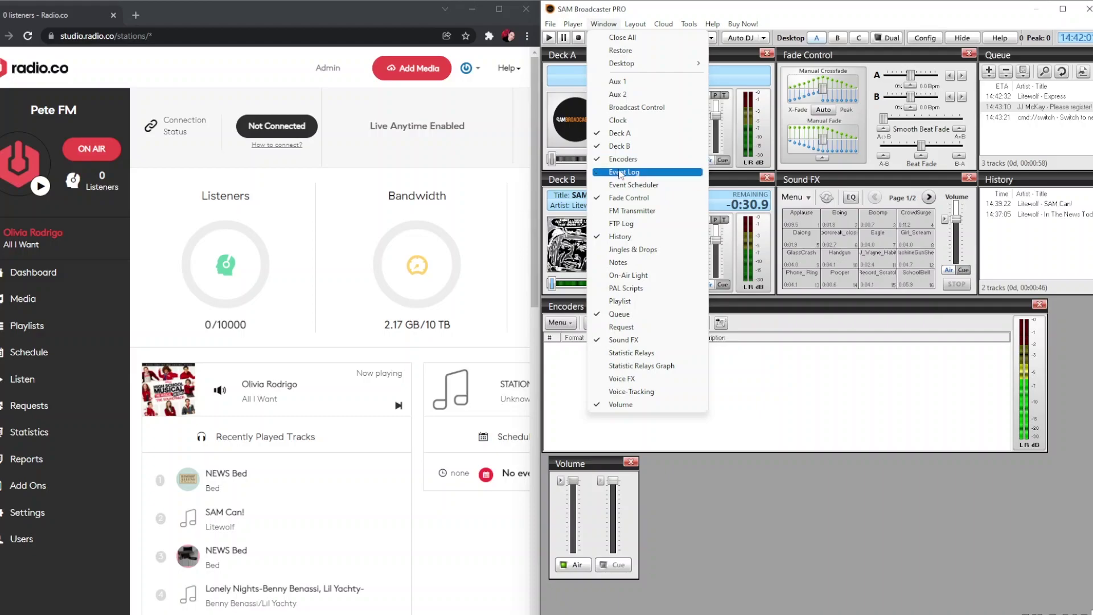
{"action": "left_click", "coordinate": [598, 28]}
{"action": "left_click", "coordinate": [598, 26]}
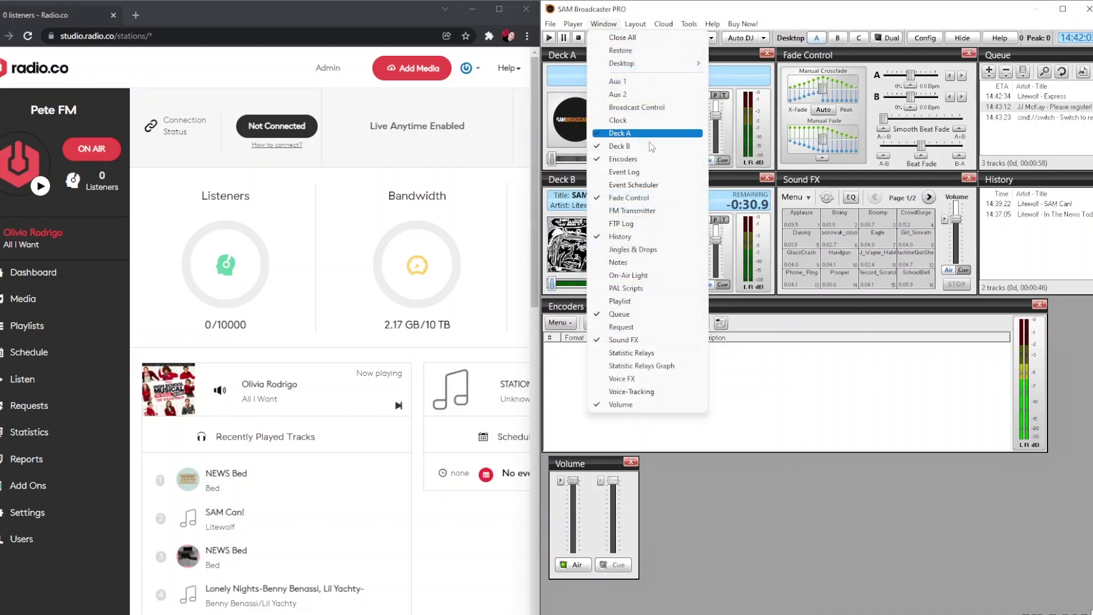
{"action": "left_click", "coordinate": [648, 162]}
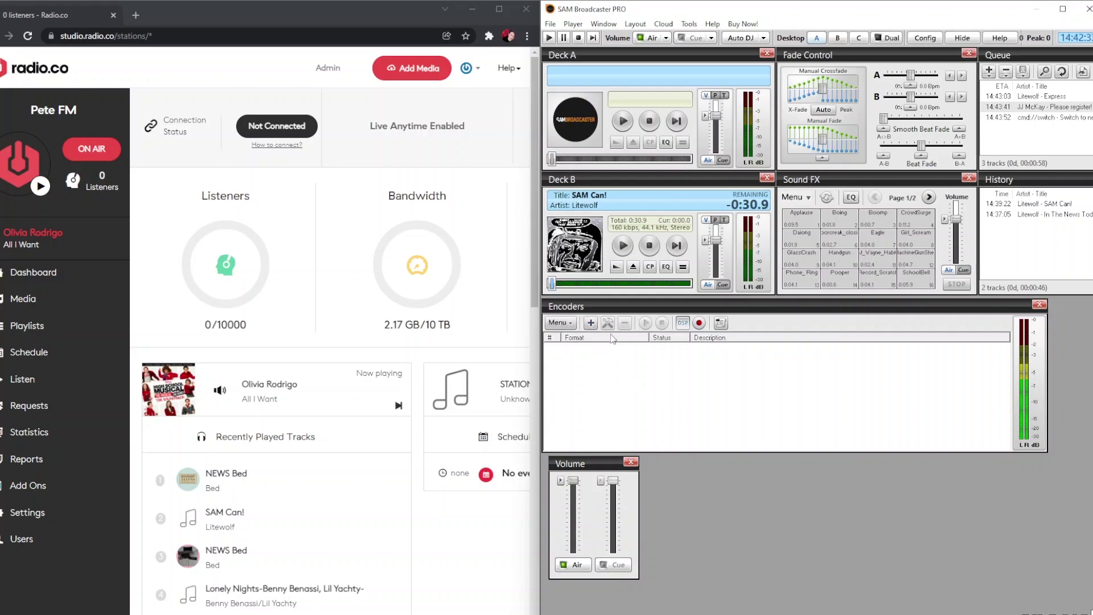
- Add an MP3 (LAME_ENC) encoder at 128 kbps bitrate and bring up its Server Details
{"action": "left_click", "coordinate": [590, 323]}
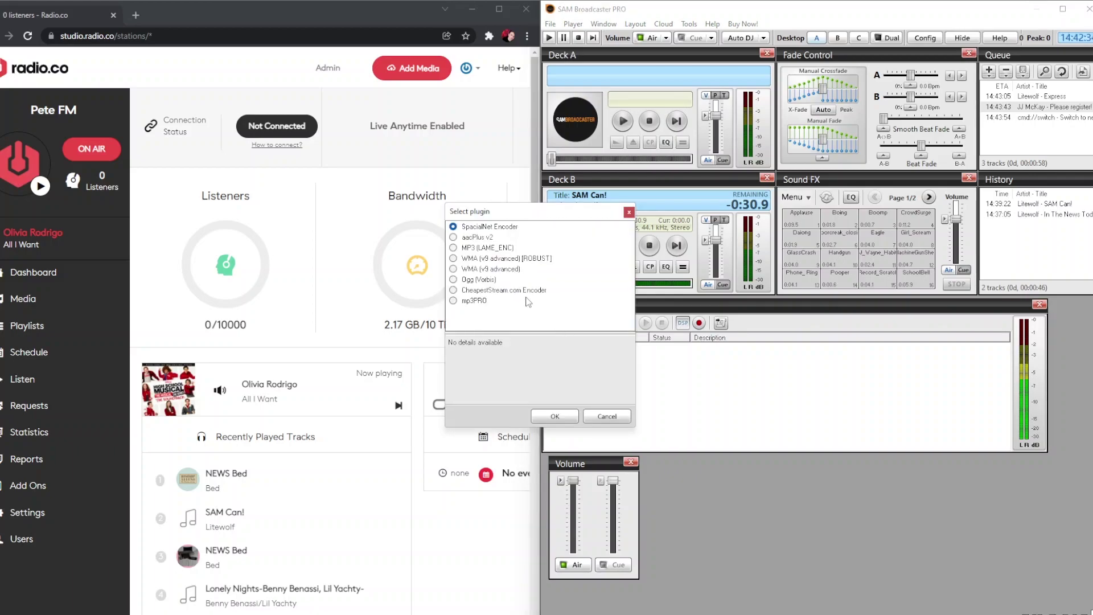
{"action": "left_click", "coordinate": [454, 248]}
{"action": "left_click", "coordinate": [555, 416]}
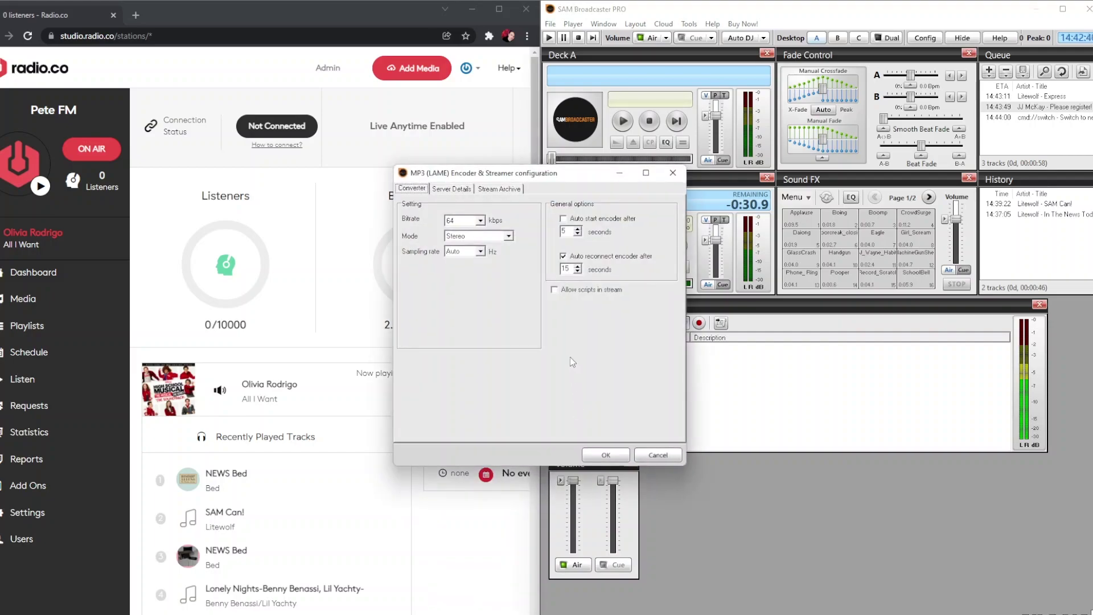
{"action": "left_click", "coordinate": [470, 221]}
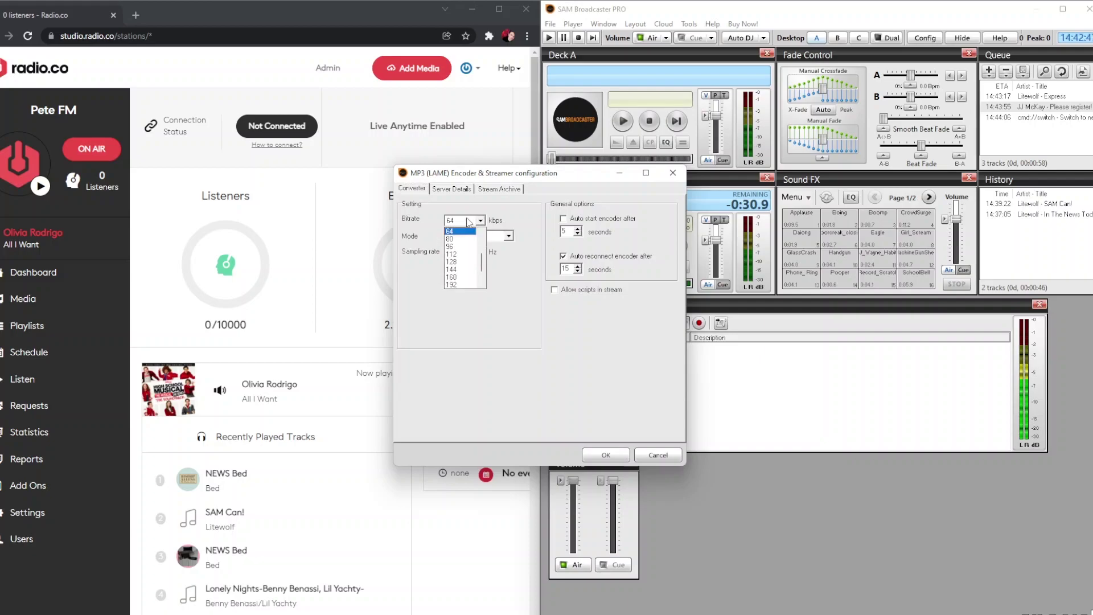
{"action": "left_click", "coordinate": [461, 262]}
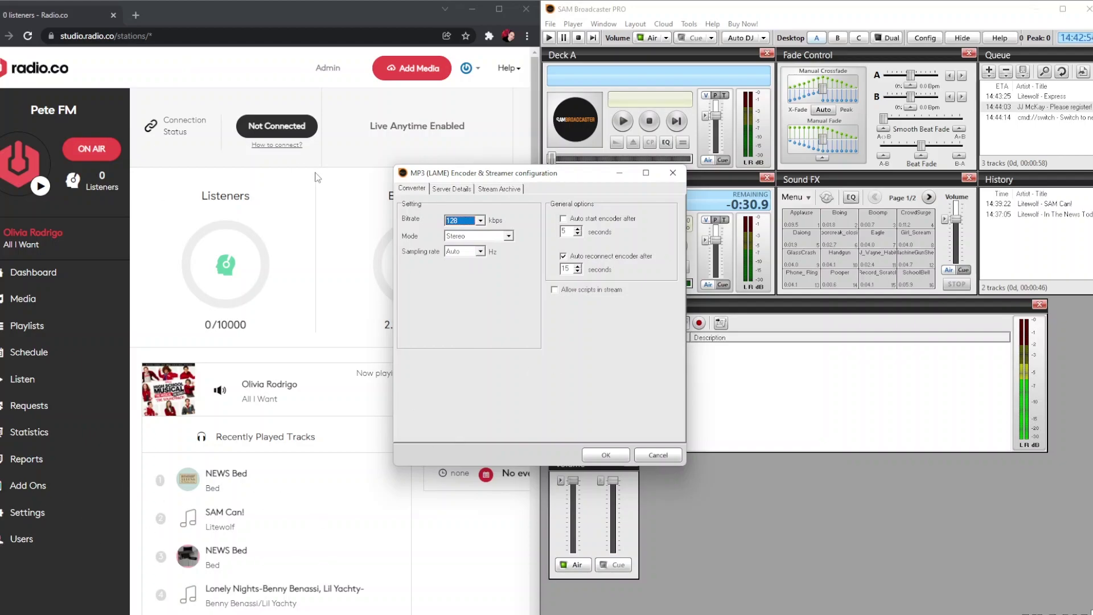
{"action": "left_click", "coordinate": [453, 190]}
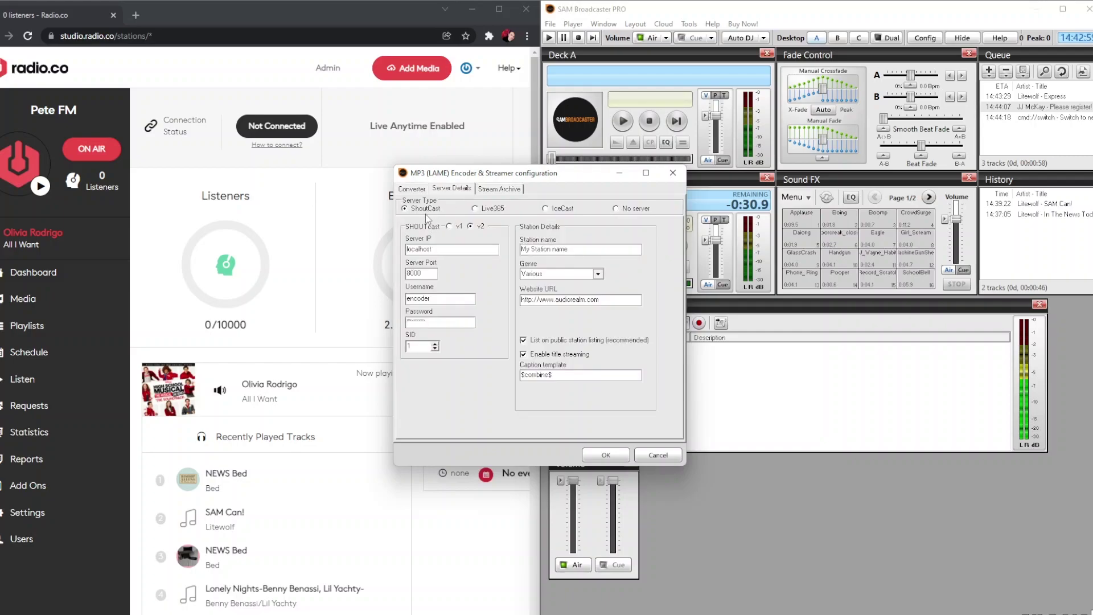
- Choose SHOUTcast v1 as server version and reveal radio.co's host, port and password alongside
{"action": "left_click", "coordinate": [452, 227]}
{"action": "left_click_drag", "start_coordinate": [484, 179], "coordinate": [630, 143]}
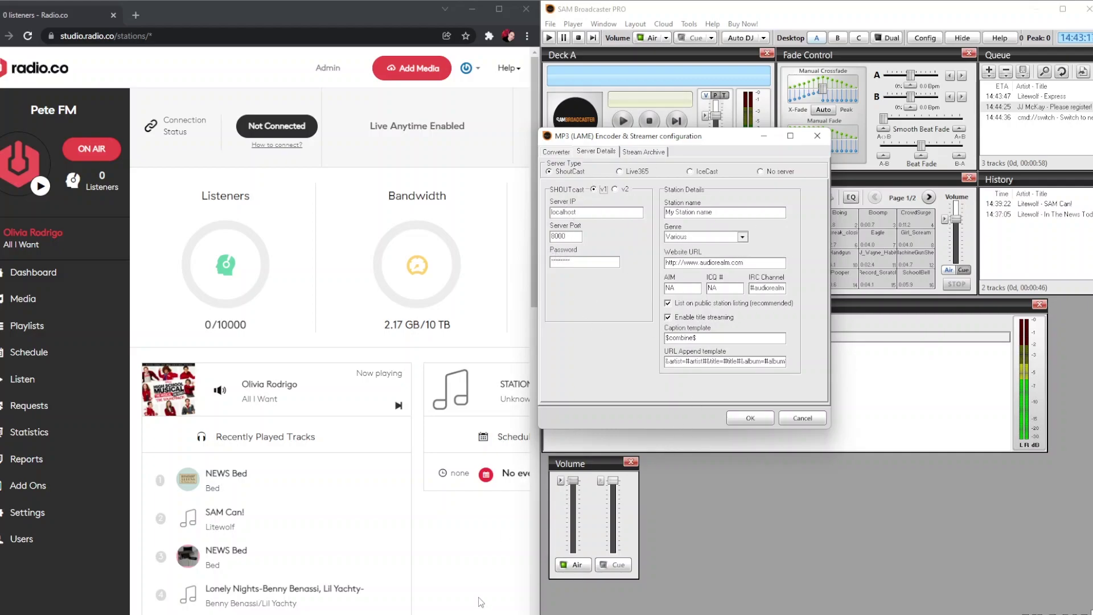
{"action": "left_click", "coordinate": [508, 571]}
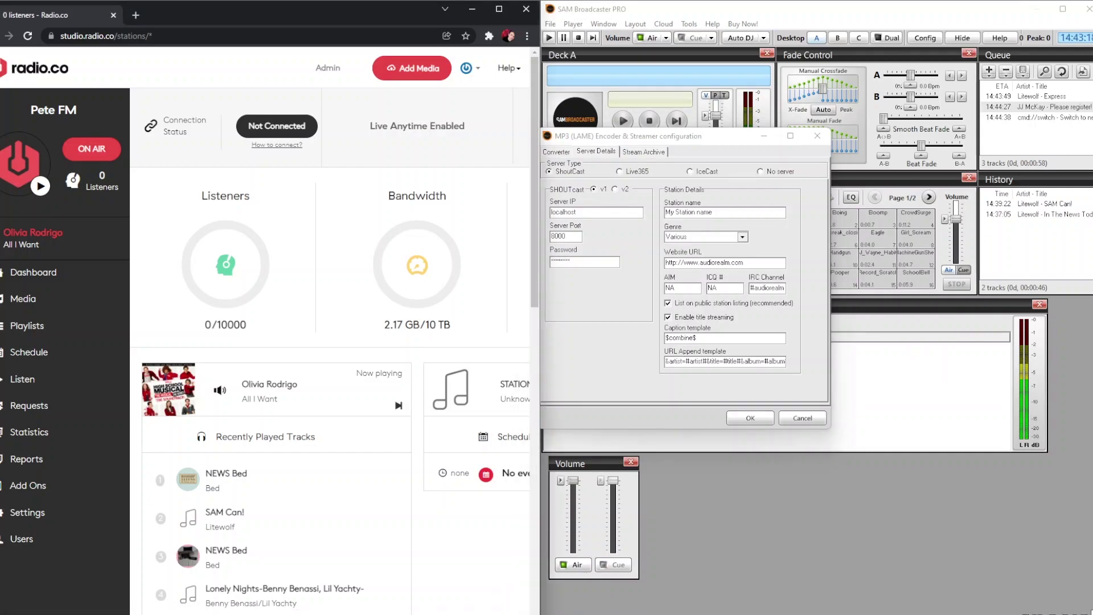
{"action": "scroll", "coordinate": [494, 613], "scroll_direction": "right", "scroll_amount": 3}
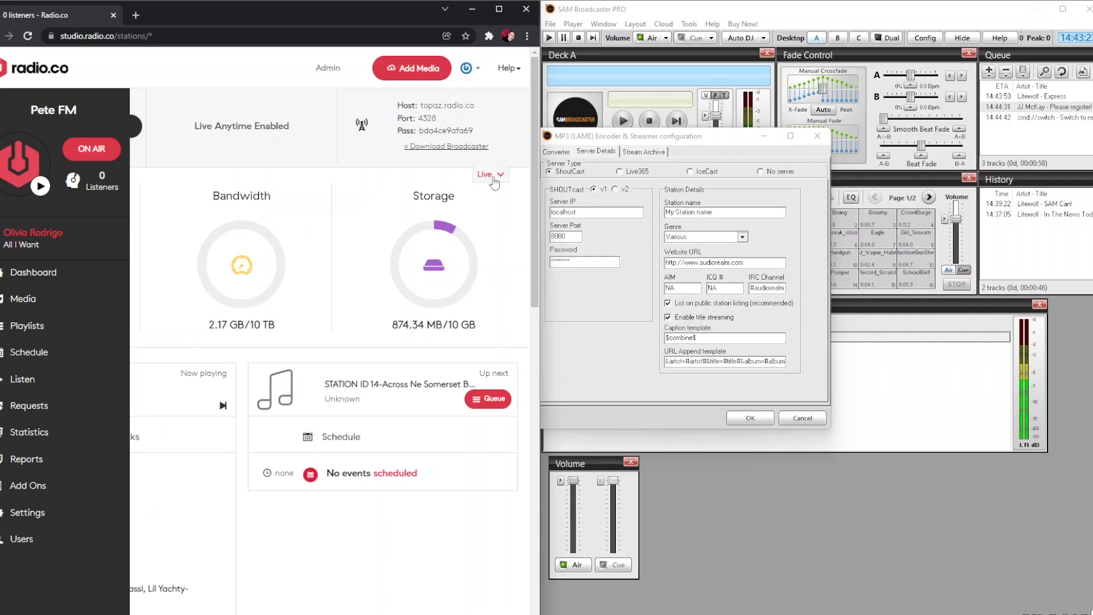
- Paste radio.co's host topaz.radio.co into Server IP and set the server port to 4328
{"action": "scroll", "coordinate": [494, 178], "scroll_direction": "down", "scroll_amount": 2}
{"action": "left_click", "coordinate": [497, 95]}
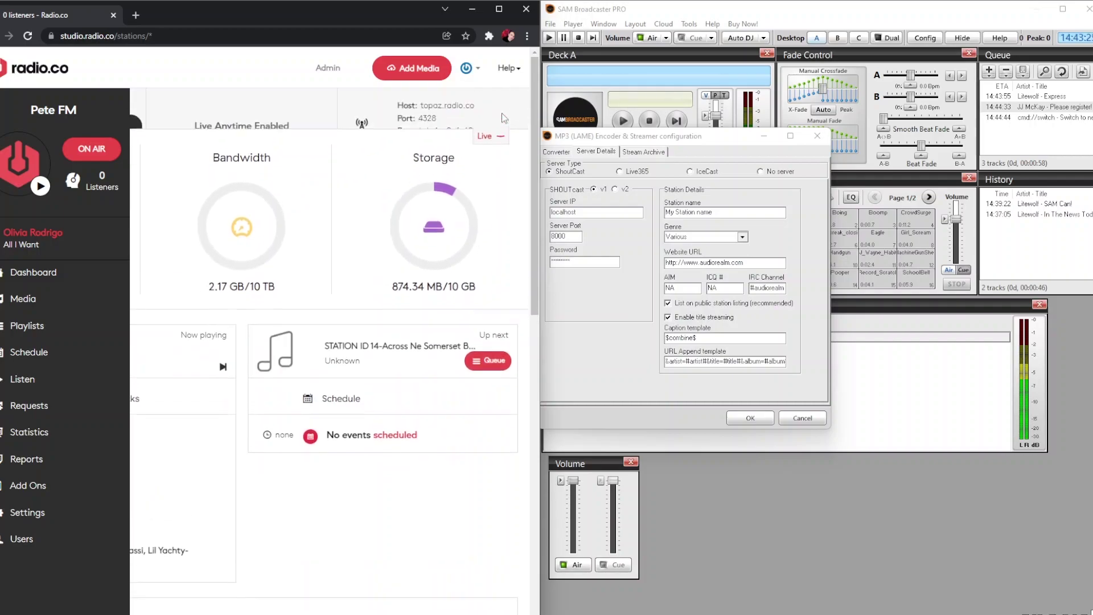
{"action": "mouse_move", "coordinate": [450, 112]}
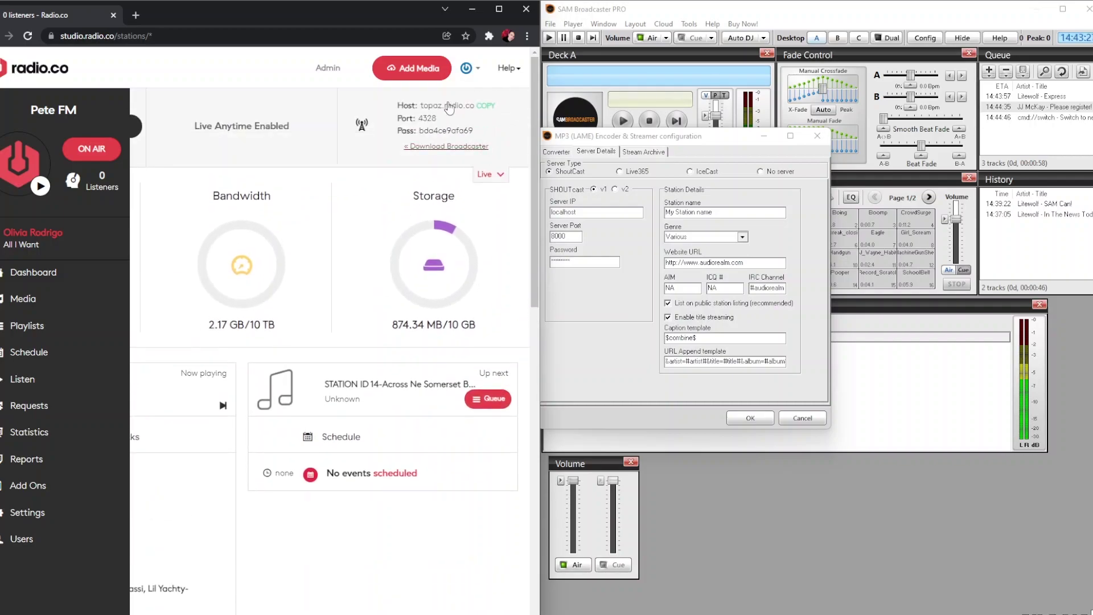
{"action": "left_click", "coordinate": [485, 105]}
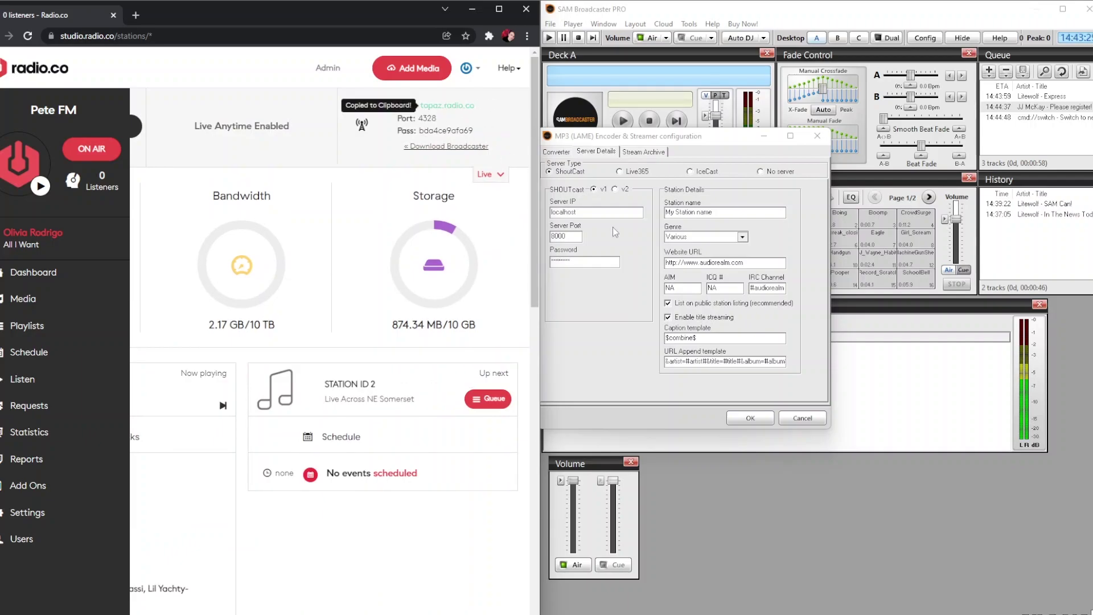
{"action": "left_click", "coordinate": [541, 214]}
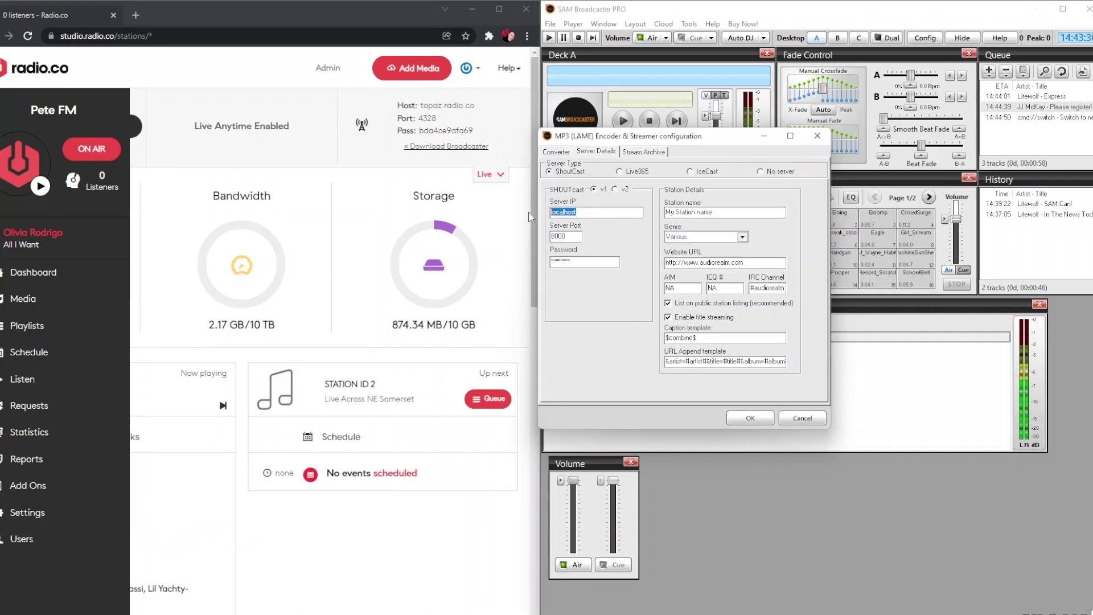
{"action": "key", "text": "ctrl+v"}
{"action": "key", "text": "Tab"}
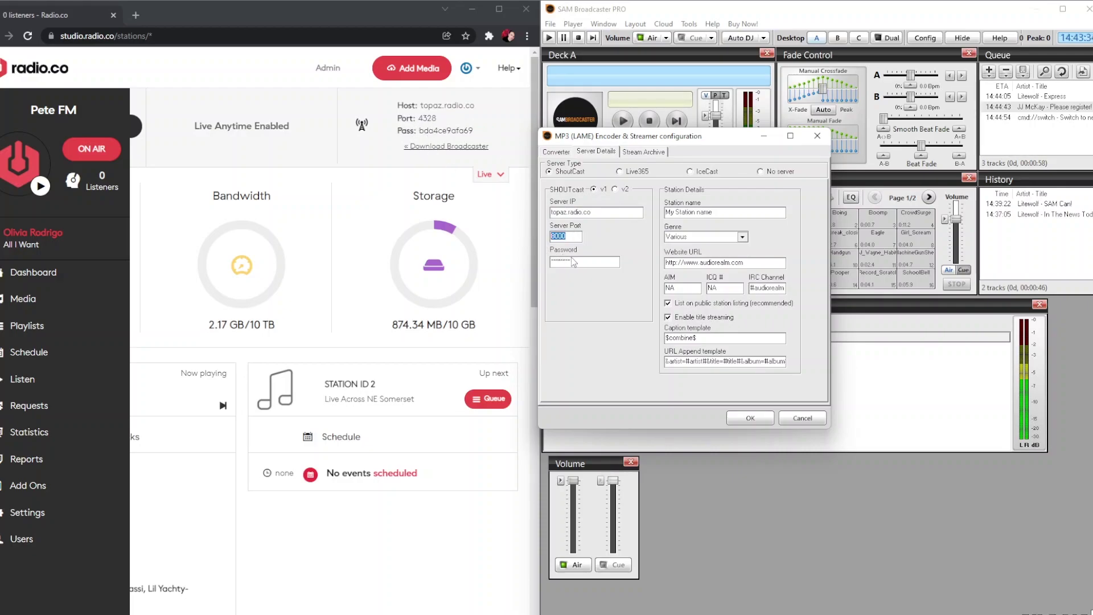
{"action": "type", "text": "4328"}
- Paste the station's streaming password into the encoder's Password field and save the settings
{"action": "left_click", "coordinate": [490, 604]}
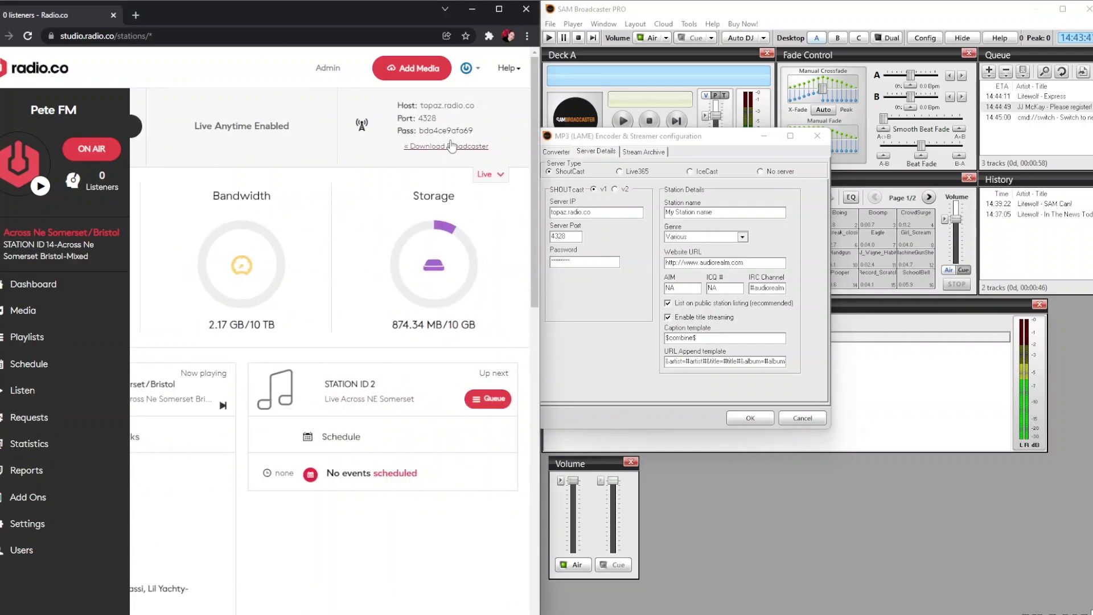
{"action": "left_click", "coordinate": [450, 132]}
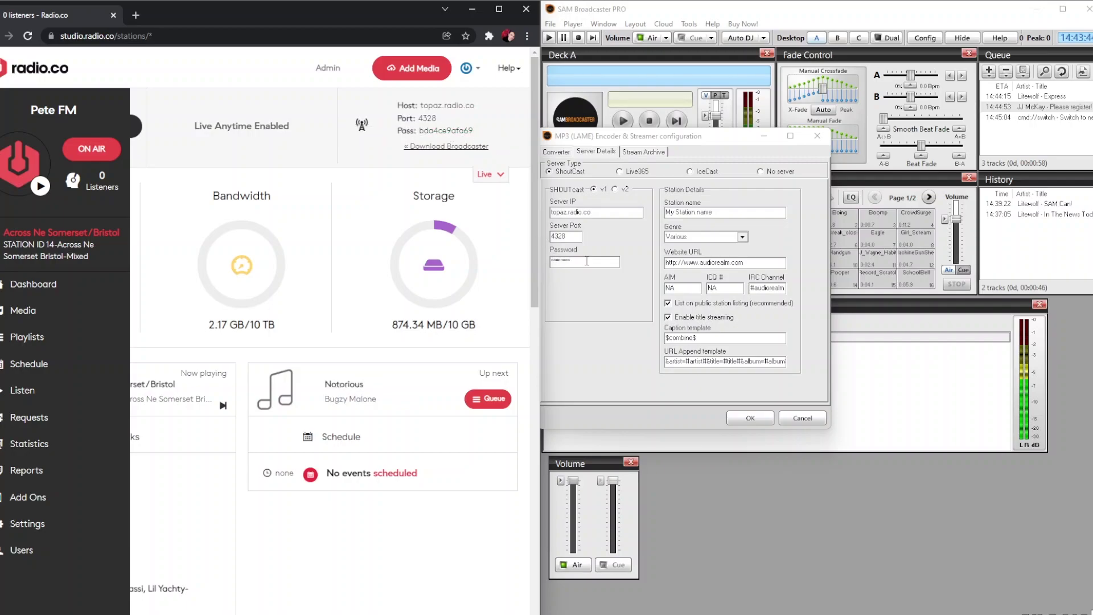
{"action": "double_click", "coordinate": [592, 261]}
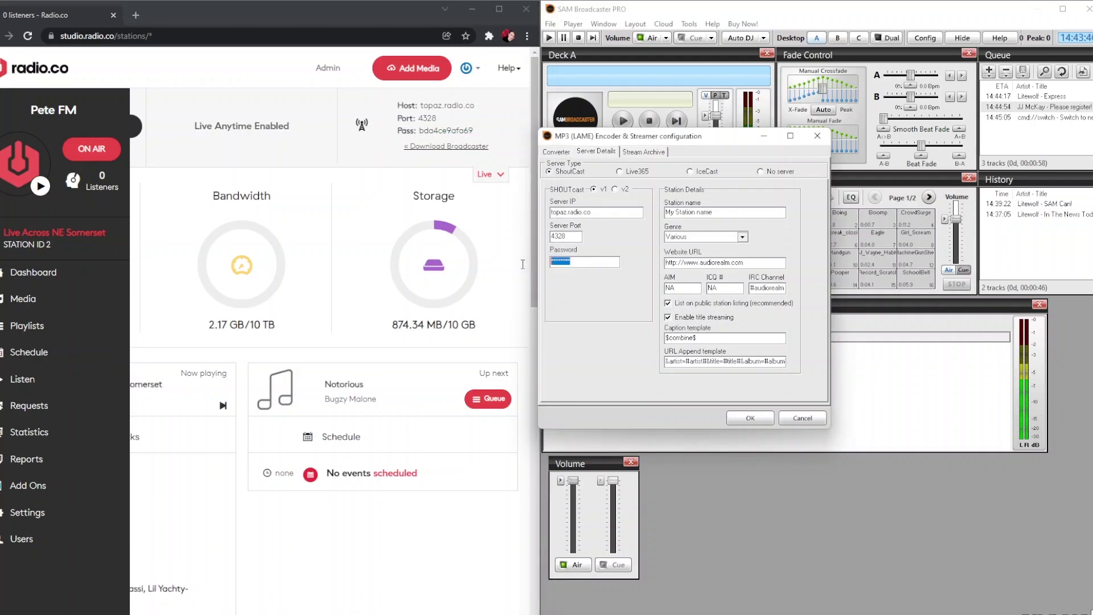
{"action": "key", "text": "ctrl+v"}
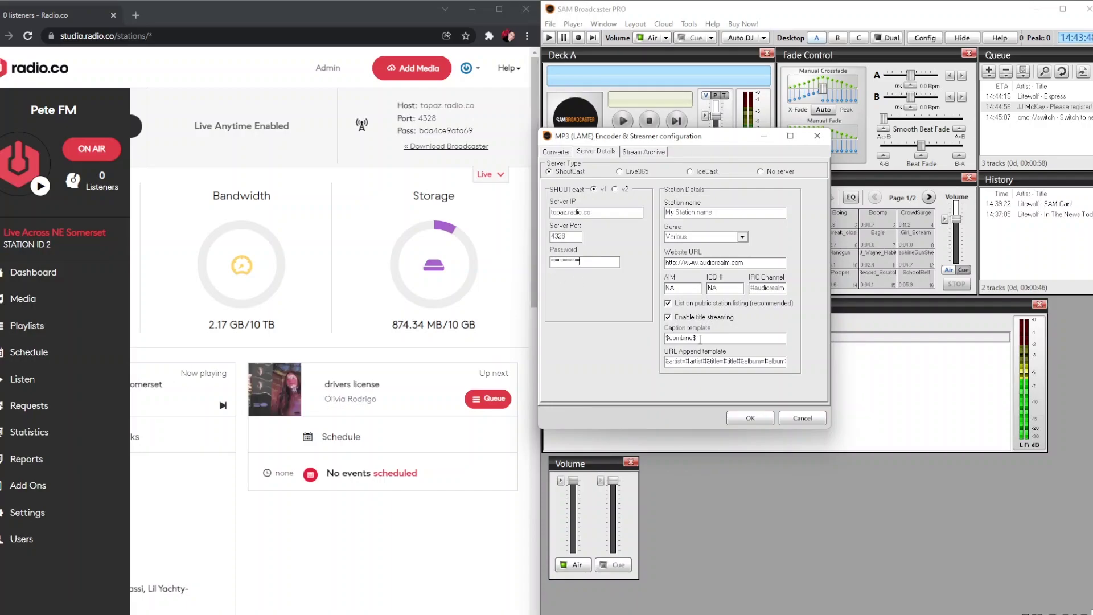
{"action": "left_click", "coordinate": [748, 420]}
- Play 'SAM Can!' on Deck B, start the MP3 128kb/s encoder, and confirm radio.co shows On Air
{"action": "left_click", "coordinate": [660, 349]}
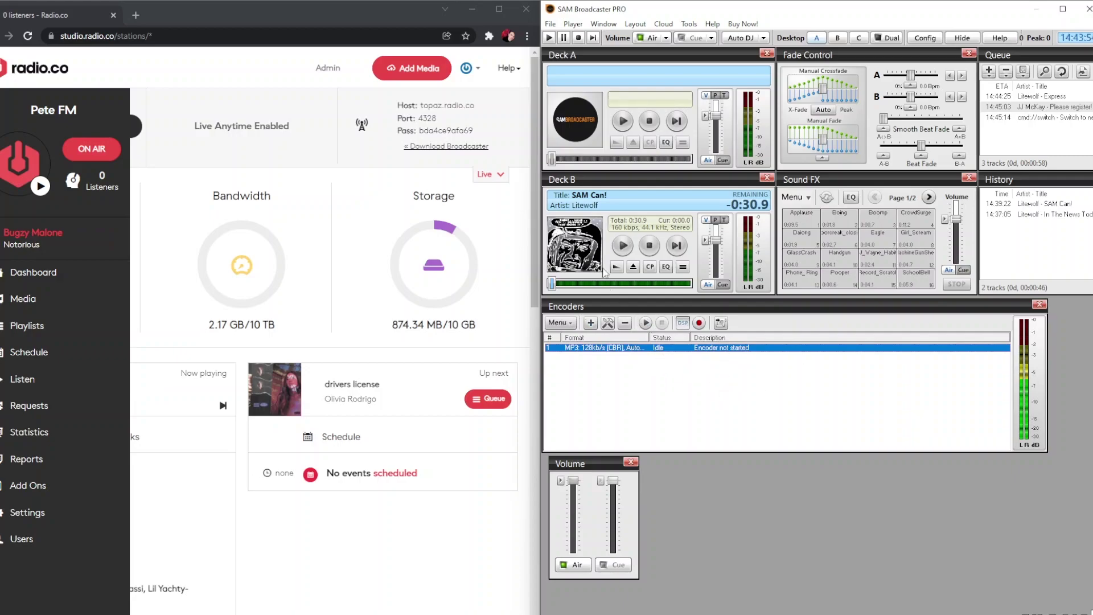
{"action": "left_click", "coordinate": [629, 249]}
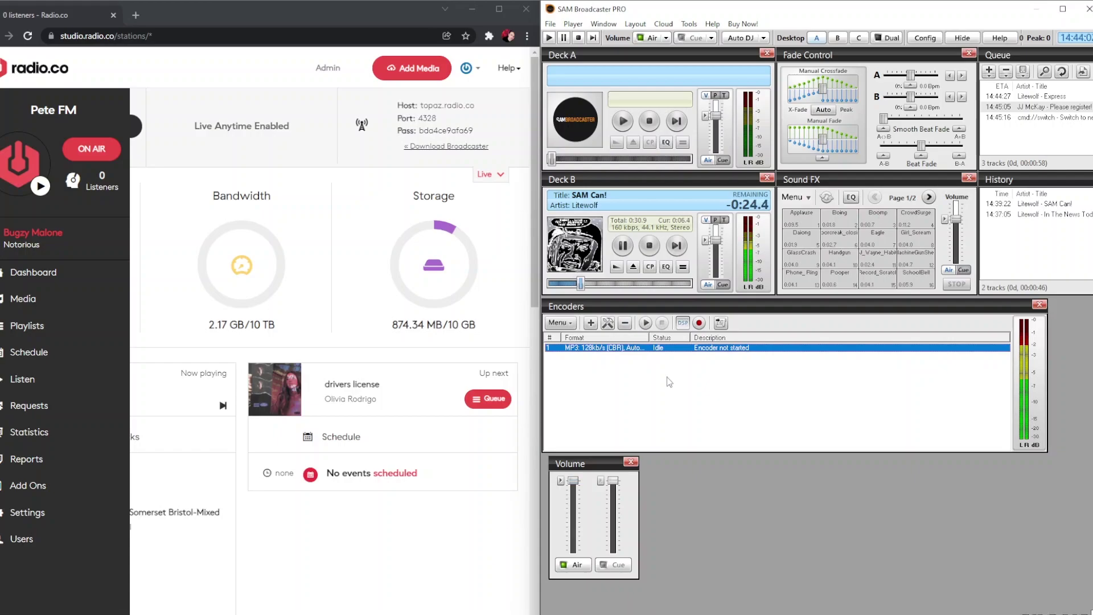
{"action": "left_click", "coordinate": [670, 382]}
{"action": "left_click", "coordinate": [652, 348]}
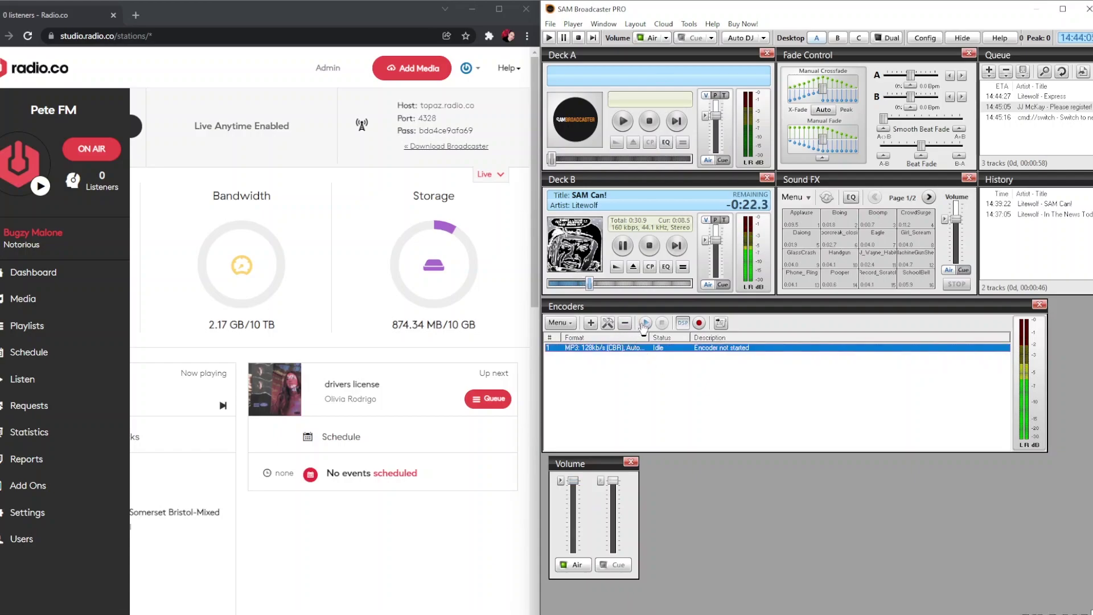
{"action": "left_click", "coordinate": [645, 324]}
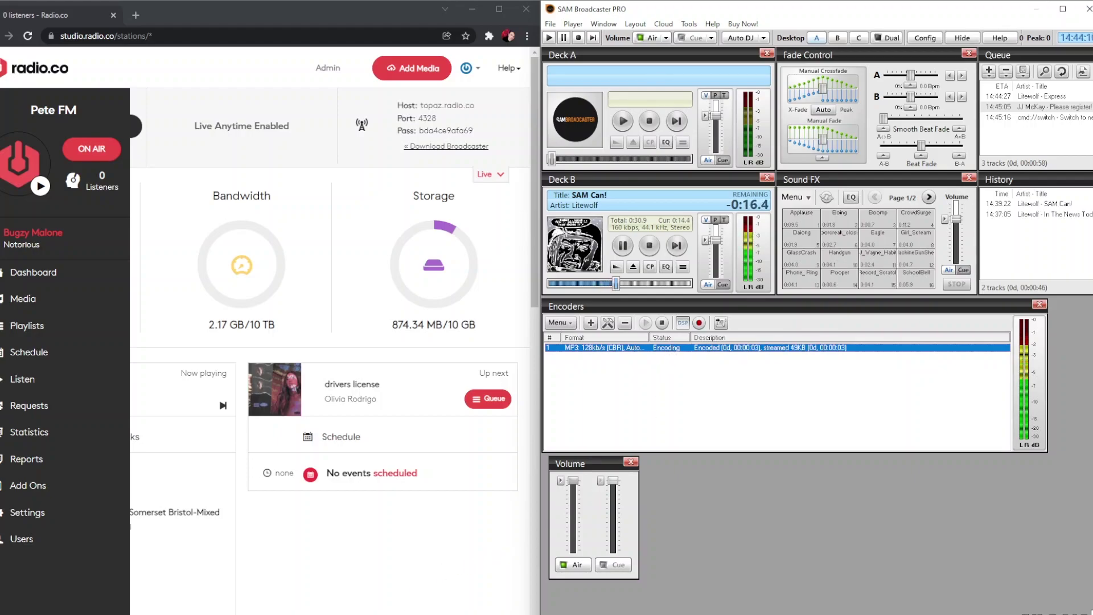
{"action": "left_click", "coordinate": [344, 344]}
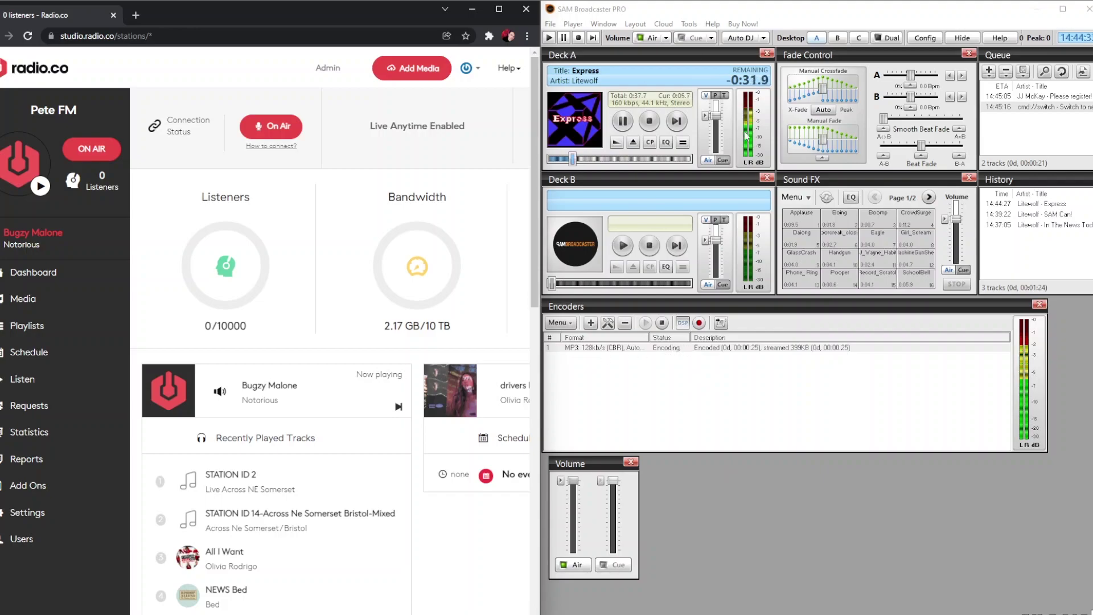
- Select the running MP3 encoder and stop its stream to radio.co
{"action": "left_click", "coordinate": [694, 348]}
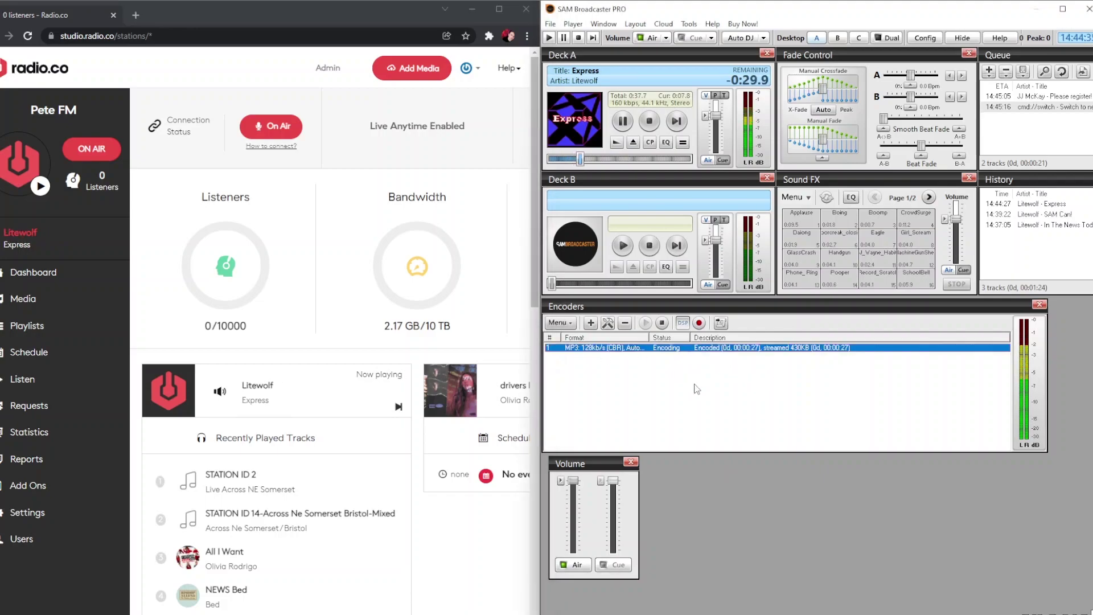
{"action": "left_click", "coordinate": [662, 324]}
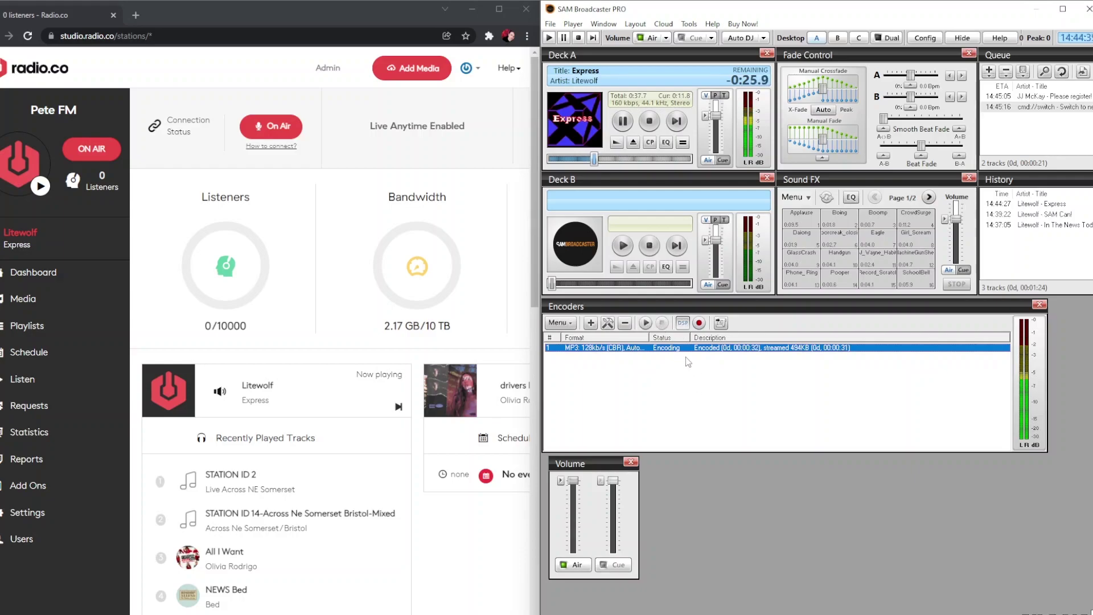